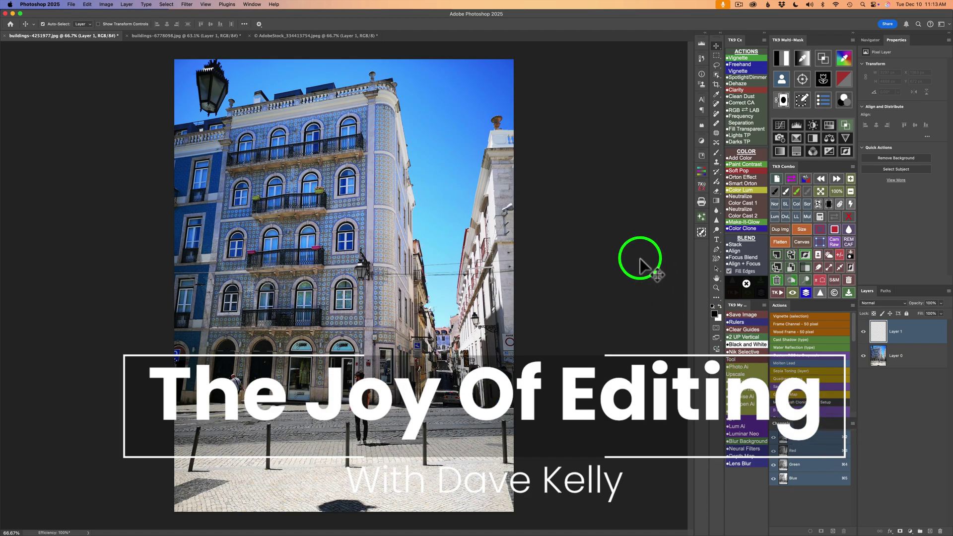
# Browse the open photos, return to the Lisbon one, and open the Remove tool's Find distractions list.
pyautogui.click(197, 36)
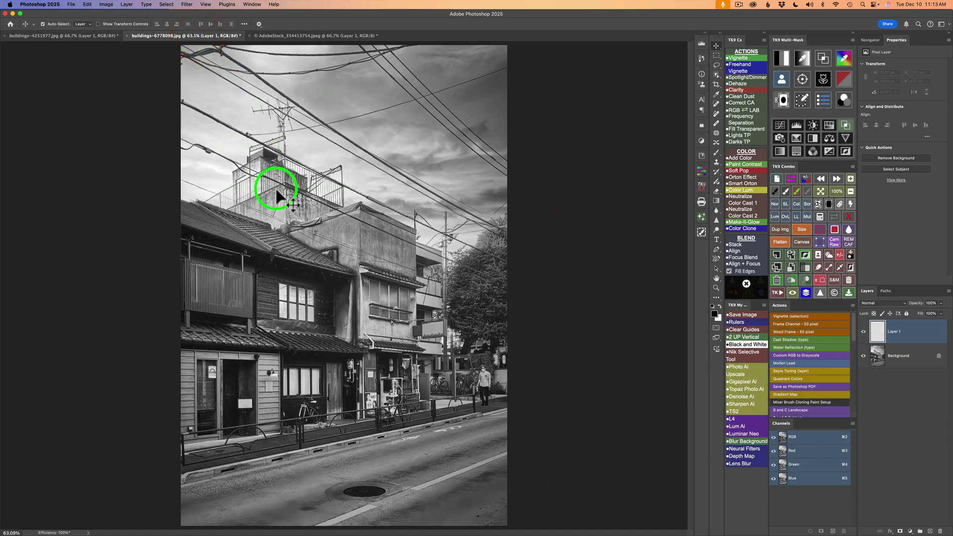
pyautogui.click(298, 38)
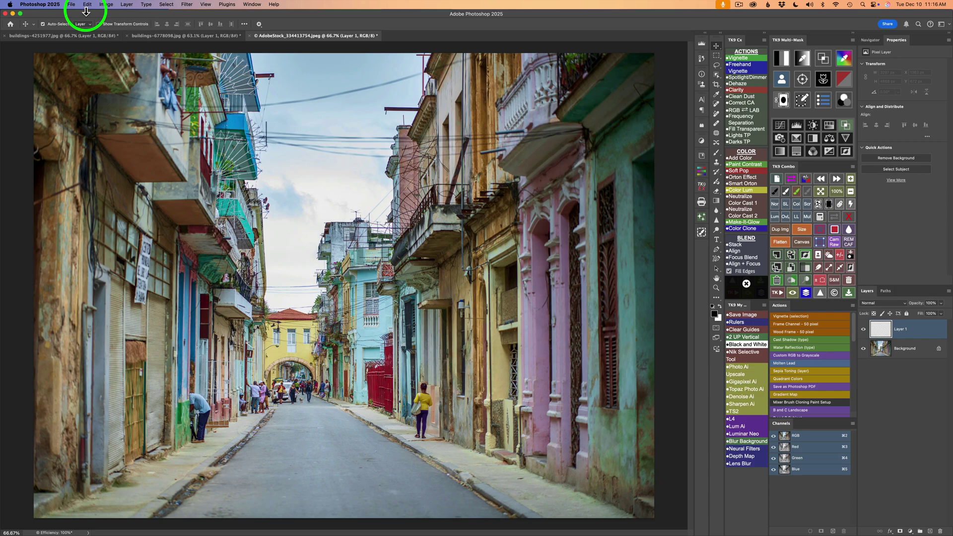
pyautogui.click(89, 36)
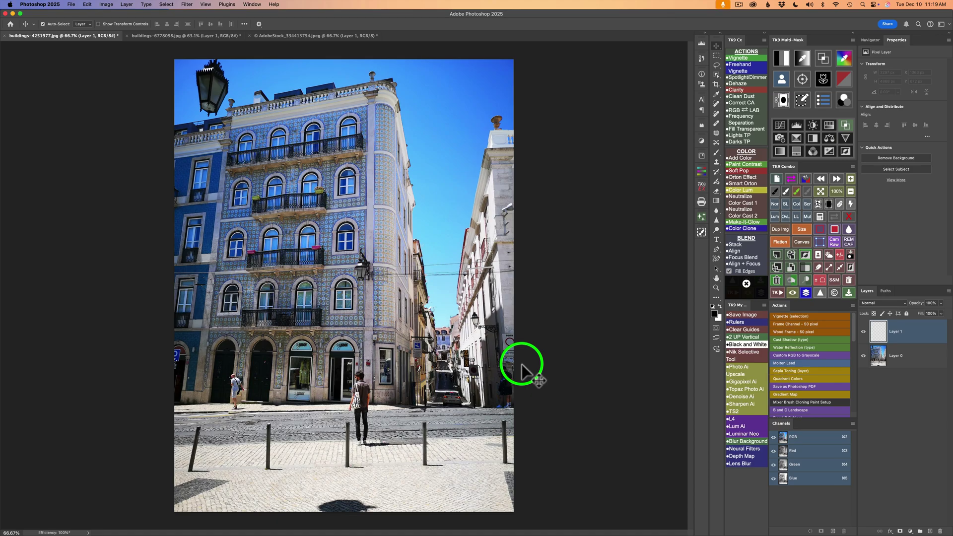
pyautogui.click(716, 114)
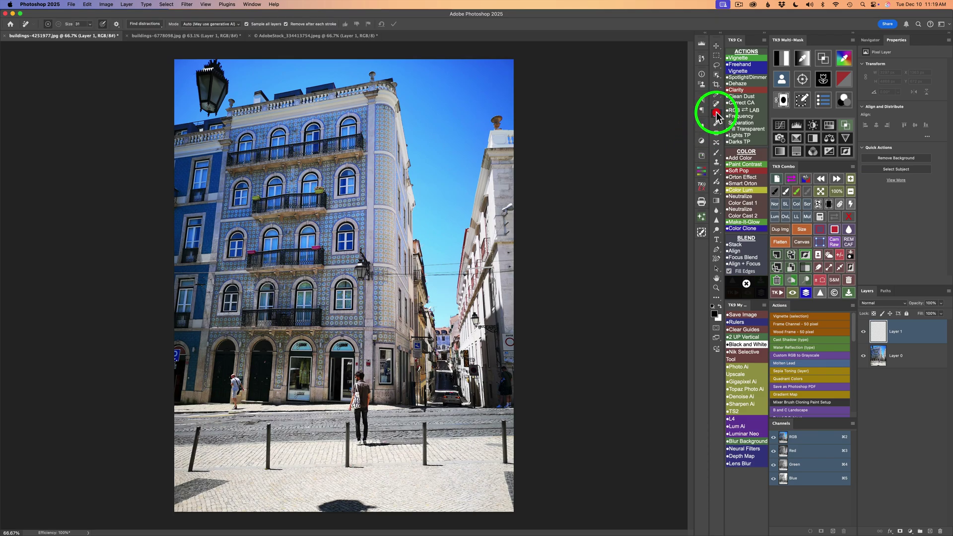
pyautogui.click(158, 23)
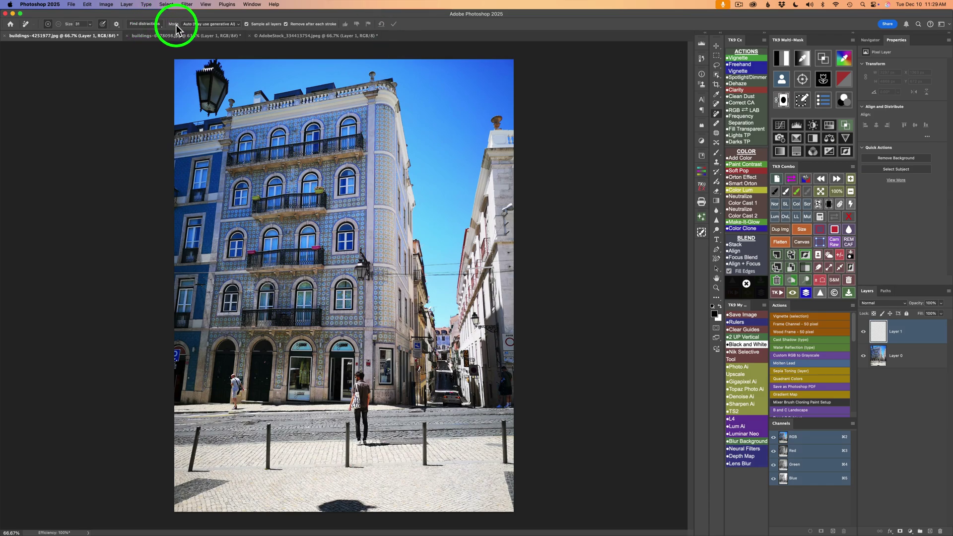
pyautogui.click(238, 24)
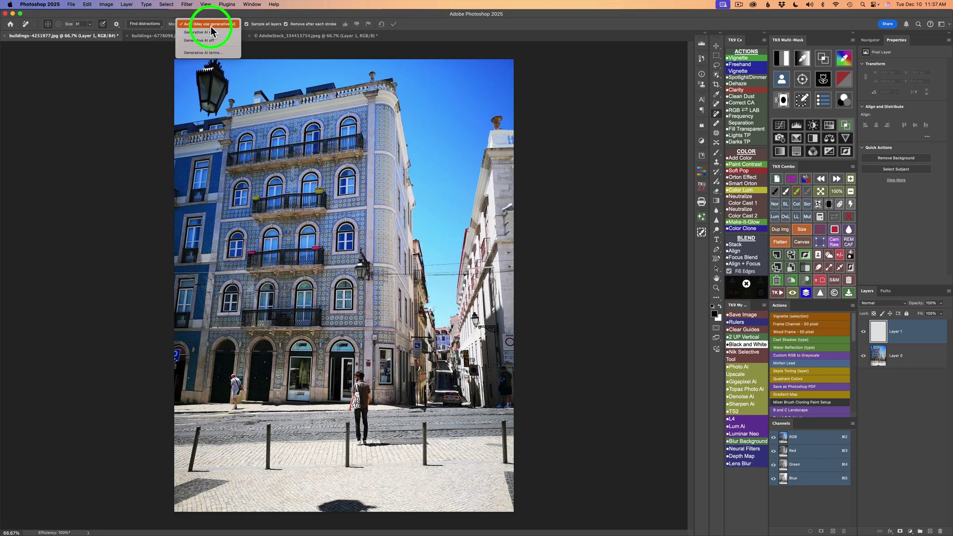
pyautogui.click(210, 23)
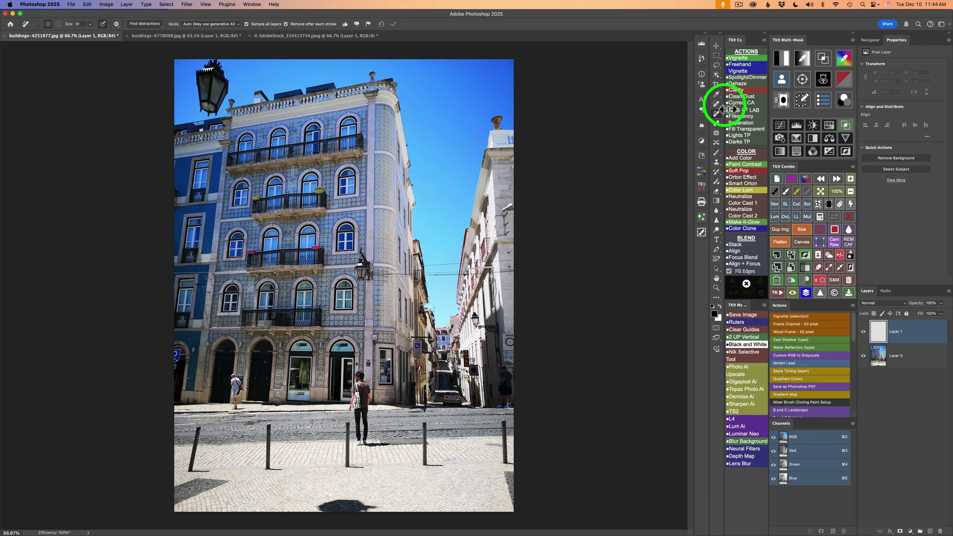
# Apply Find distractions > Wires and cables to the Lisbon photo, then toggle Layer 1 to compare.
pyautogui.click(147, 23)
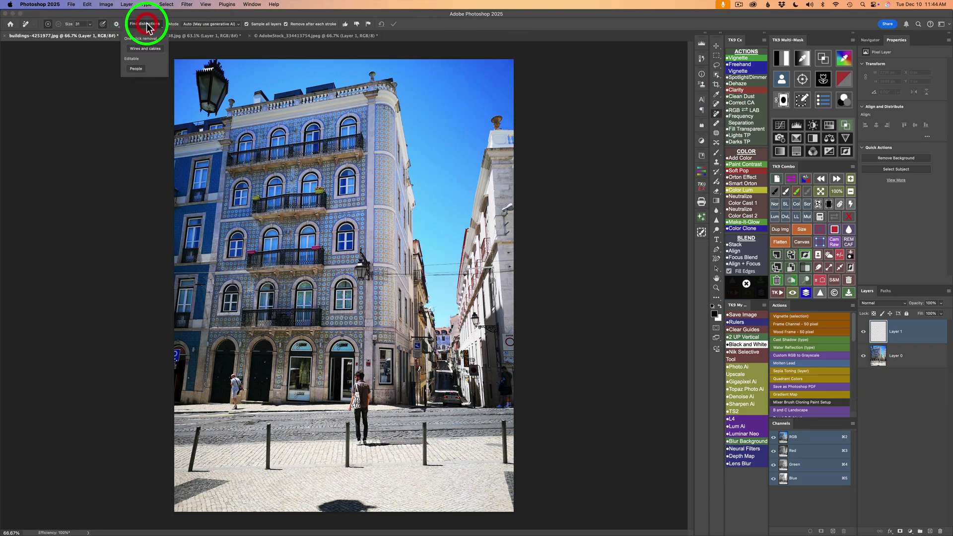
pyautogui.click(149, 49)
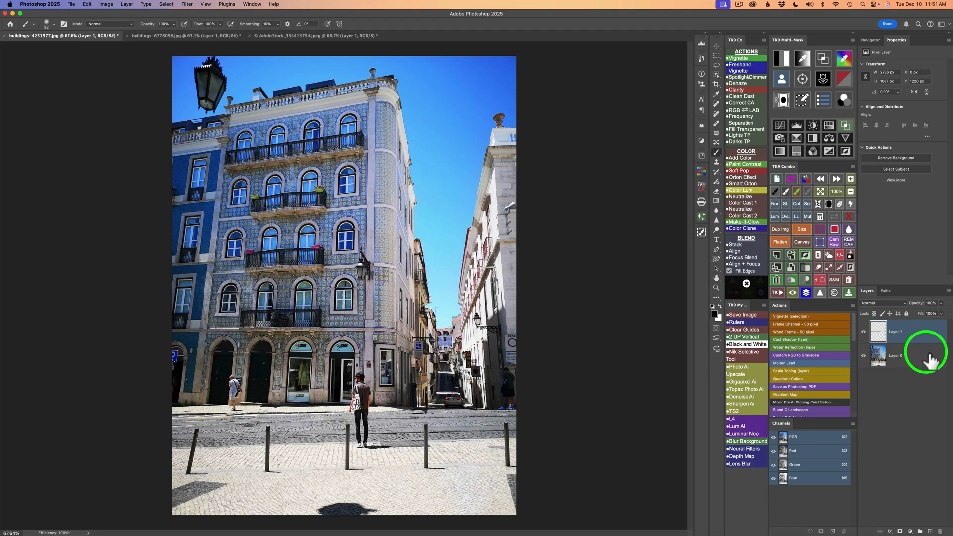
pyautogui.click(863, 332)
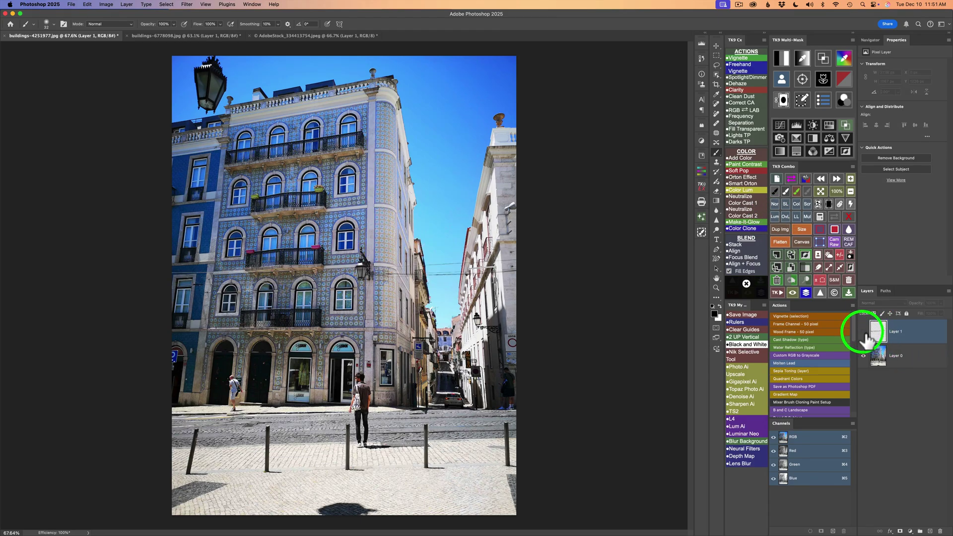
pyautogui.click(863, 332)
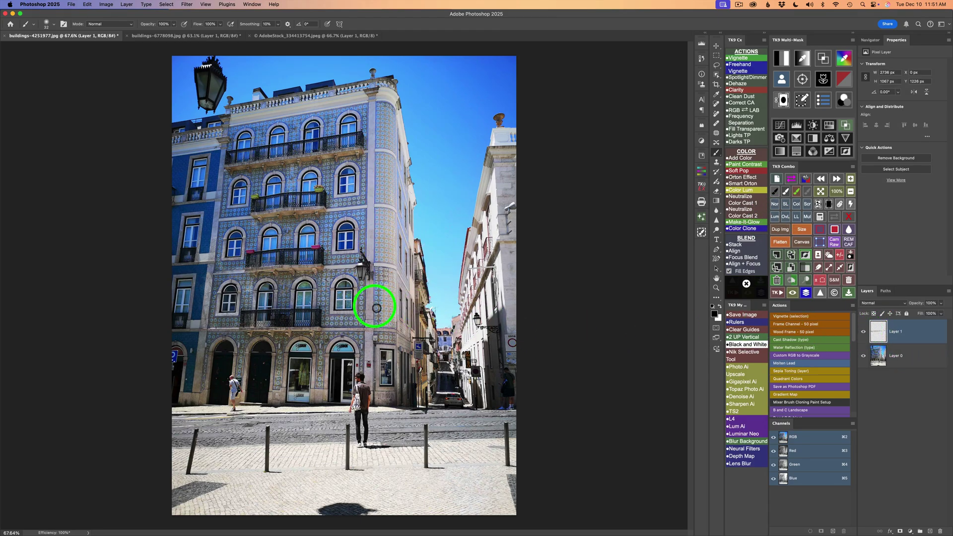
pyautogui.scroll(5, 275, 314)
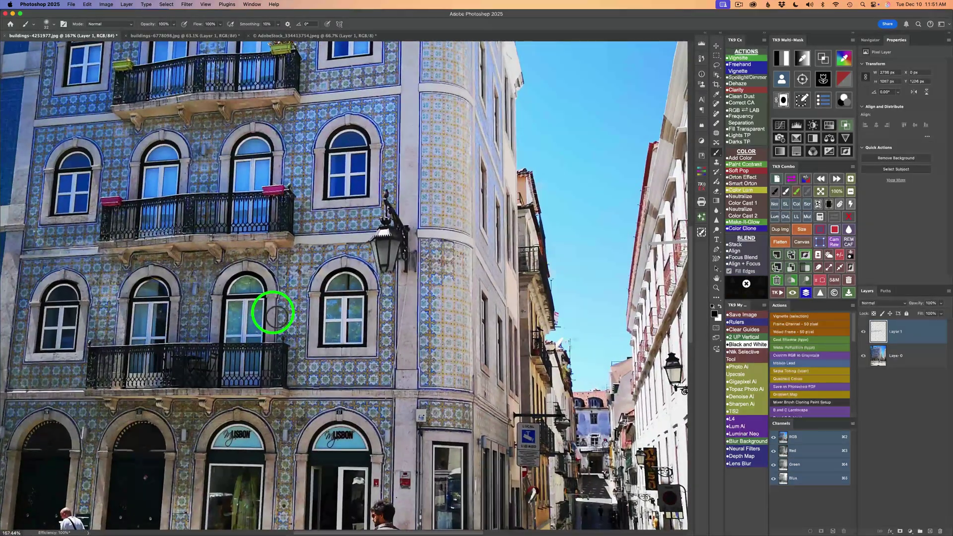
pyautogui.hscroll(10, 273, 312)
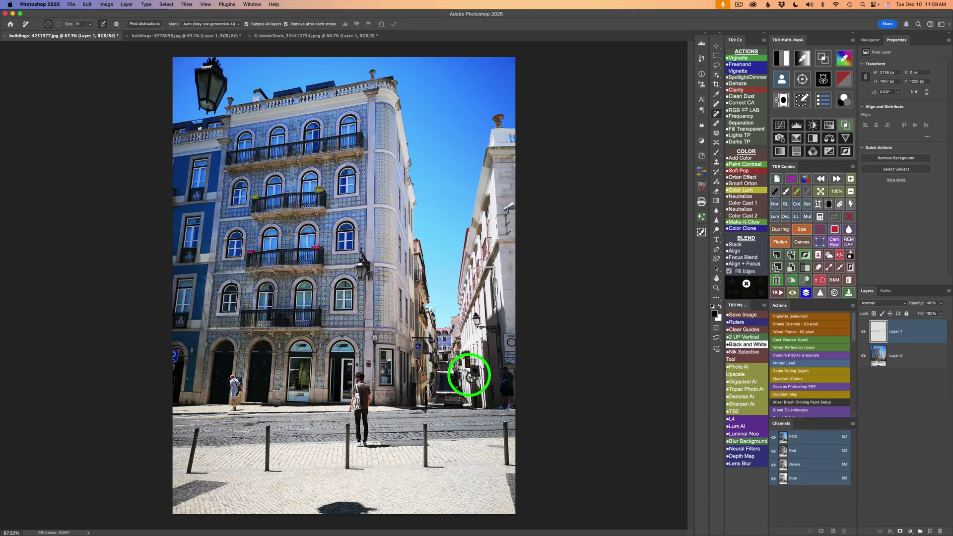
# Erase the distant figure, detect People, and brush over the side figures, top-left lamp and bottom shadow.
pyautogui.click(471, 375)
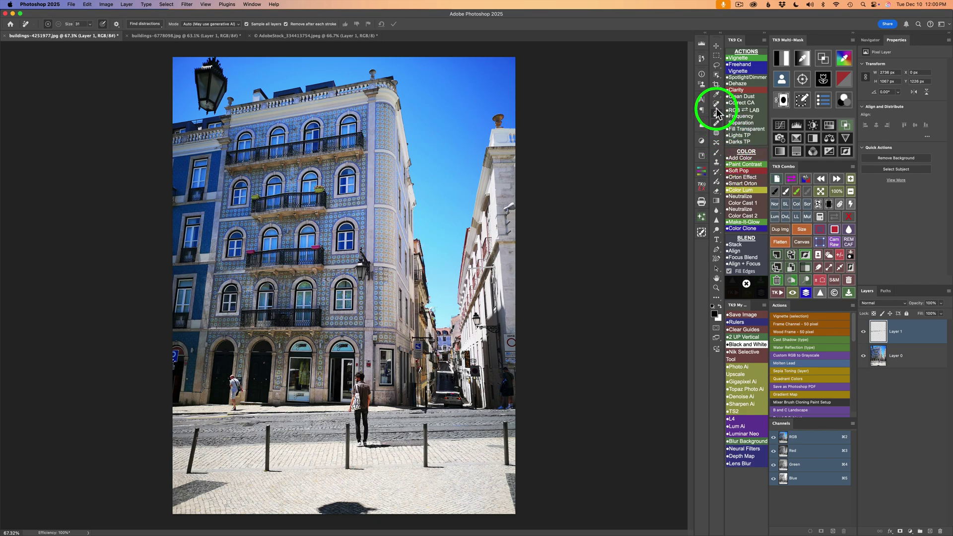
pyautogui.click(149, 25)
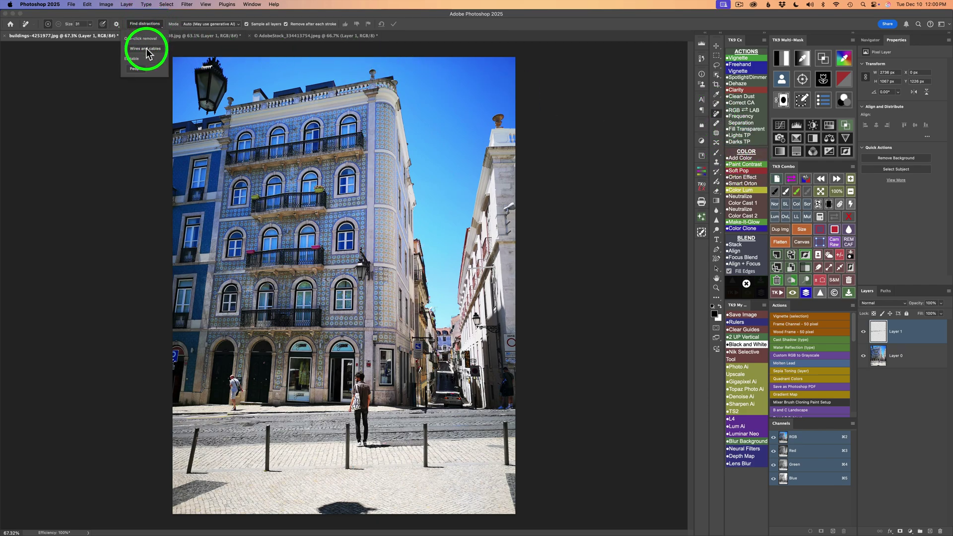
pyautogui.click(137, 69)
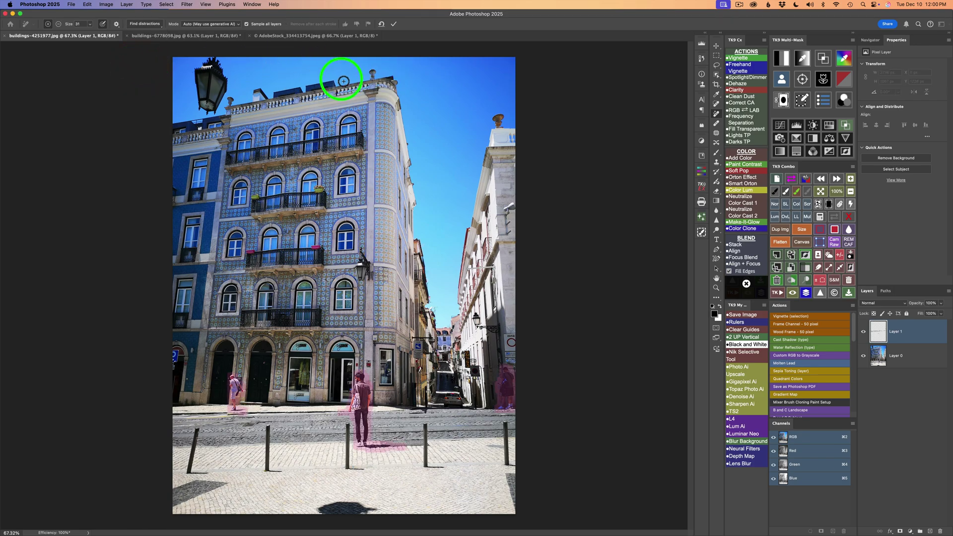
pyautogui.moveTo(513, 395)
pyautogui.mouseDown()
pyautogui.moveTo(511, 368)
pyautogui.moveTo(505, 403)
pyautogui.moveTo(502, 392)
pyautogui.mouseUp()
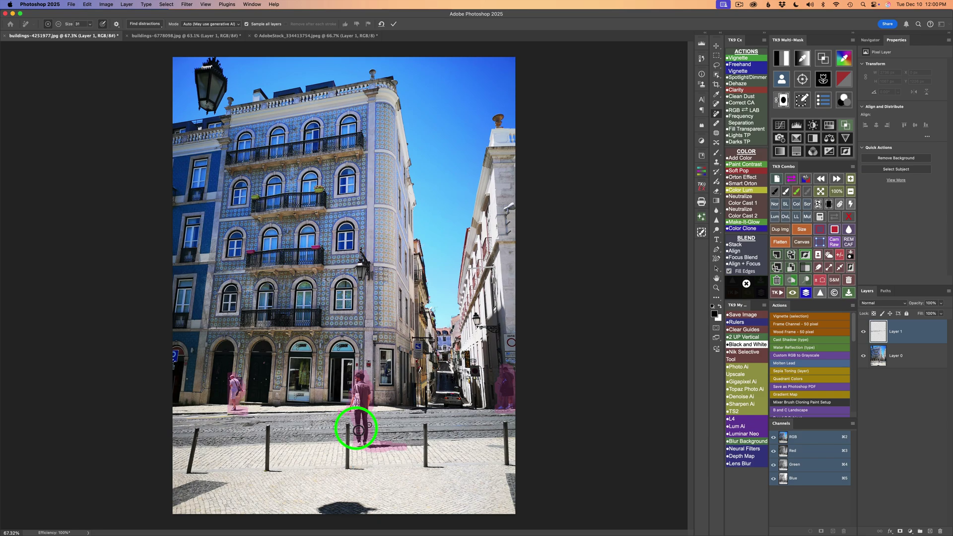
pyautogui.moveTo(238, 382); pyautogui.dragTo(244, 395)
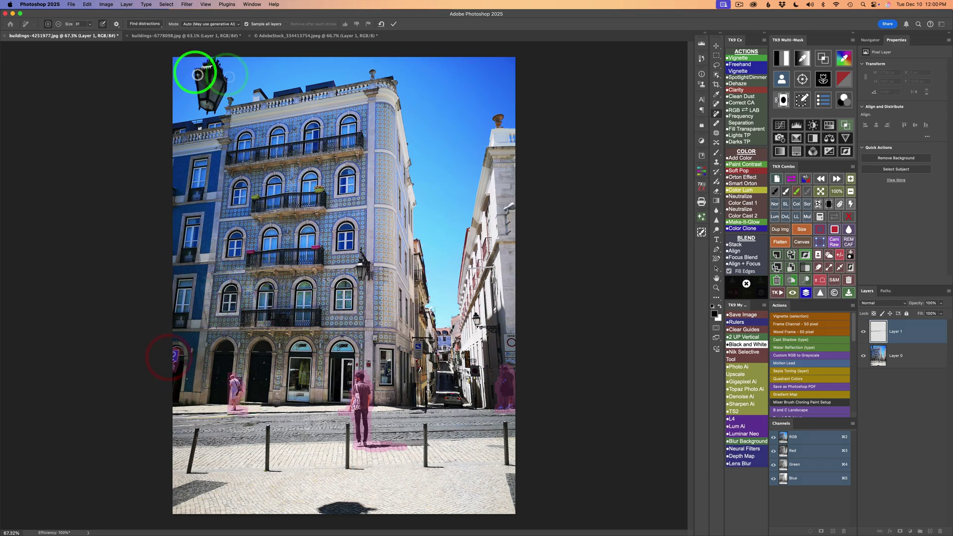
pyautogui.moveTo(221, 74)
pyautogui.mouseDown()
pyautogui.moveTo(203, 98)
pyautogui.moveTo(216, 114)
pyautogui.moveTo(227, 93)
pyautogui.moveTo(222, 72)
pyautogui.moveTo(223, 92)
pyautogui.moveTo(207, 86)
pyautogui.moveTo(207, 68)
pyautogui.moveTo(223, 70)
pyautogui.moveTo(191, 97)
pyautogui.mouseUp()
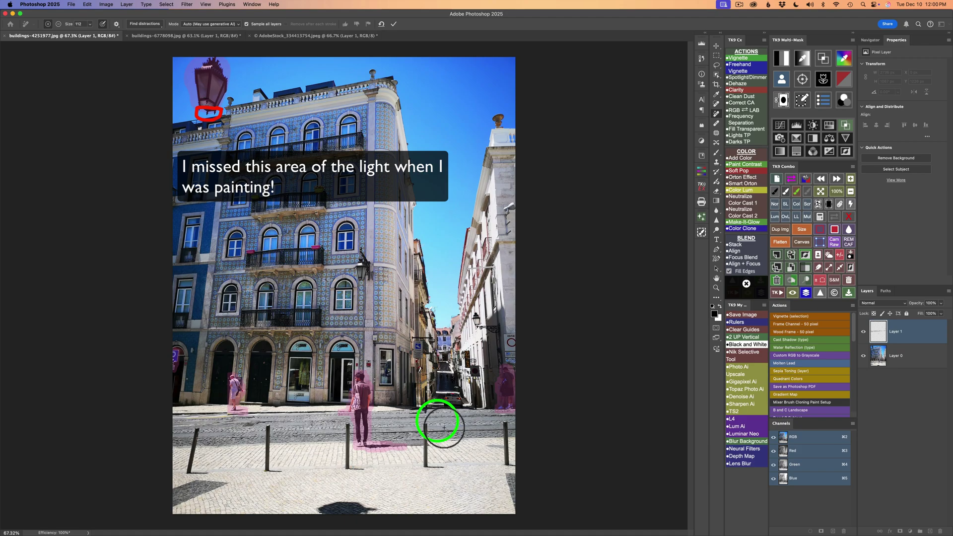
pyautogui.moveTo(373, 506)
pyautogui.mouseDown()
pyautogui.moveTo(335, 508)
pyautogui.moveTo(328, 520)
pyautogui.moveTo(379, 508)
pyautogui.moveTo(357, 514)
pyautogui.mouseUp()
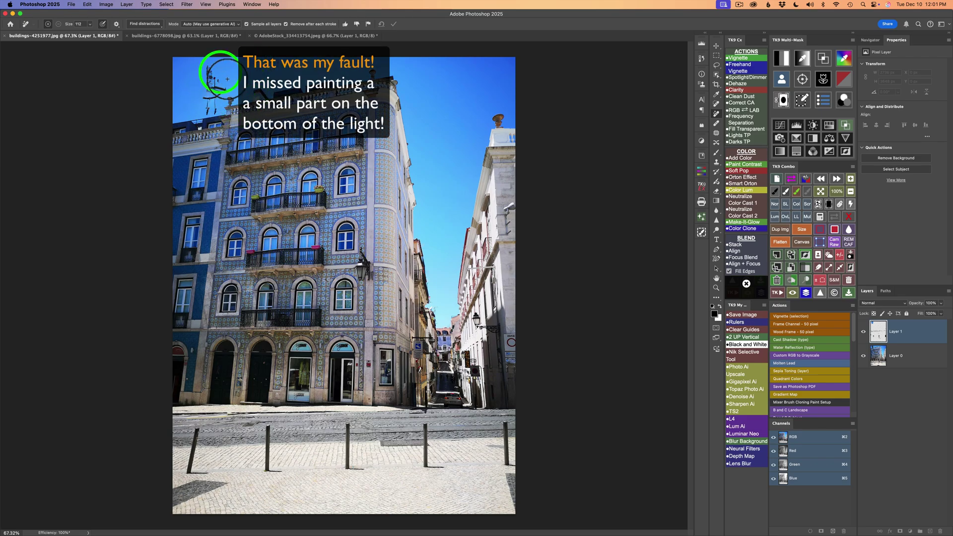
# Repaint the leftover lamp bottom, toggle Layer 1 to compare, and add an empty Layer 2.
pyautogui.click(211, 69)
pyautogui.moveTo(212, 69)
pyautogui.mouseDown()
pyautogui.moveTo(215, 115)
pyautogui.moveTo(223, 83)
pyautogui.moveTo(213, 72)
pyautogui.moveTo(212, 100)
pyautogui.moveTo(204, 89)
pyautogui.mouseUp()
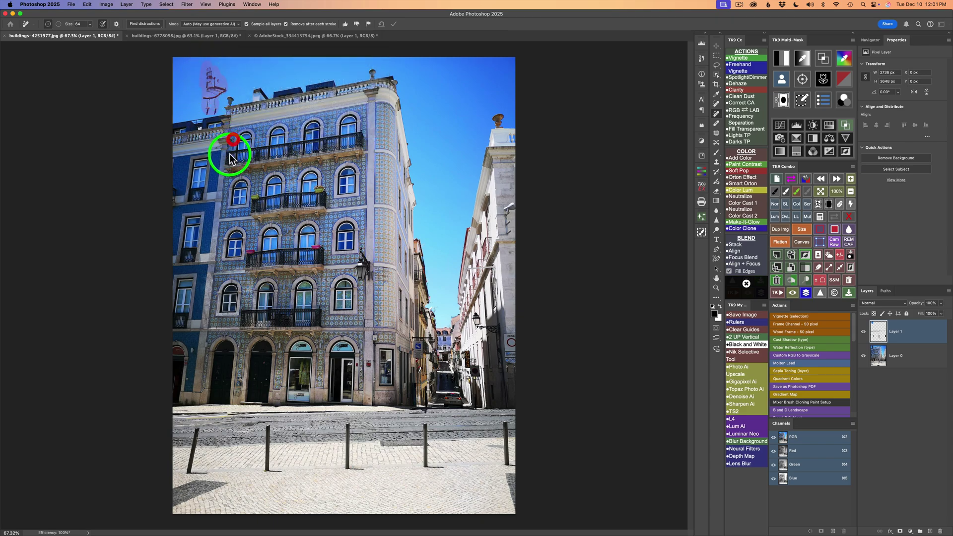
pyautogui.click(865, 335)
pyautogui.click(864, 333)
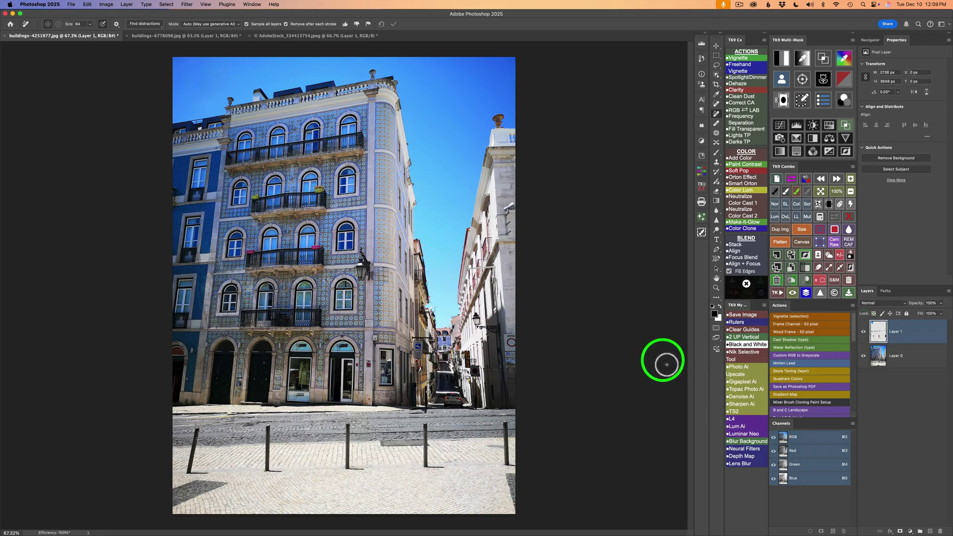
pyautogui.click(864, 333)
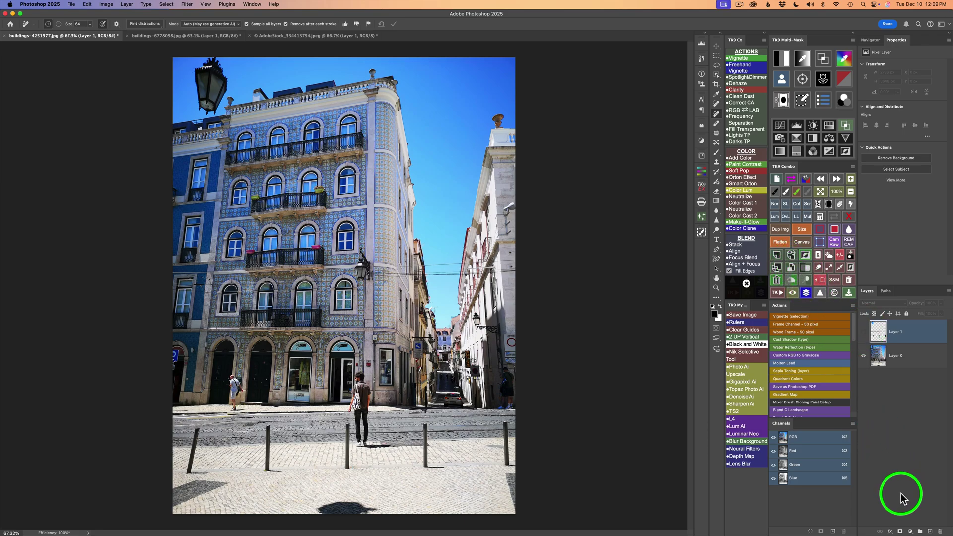
pyautogui.click(930, 531)
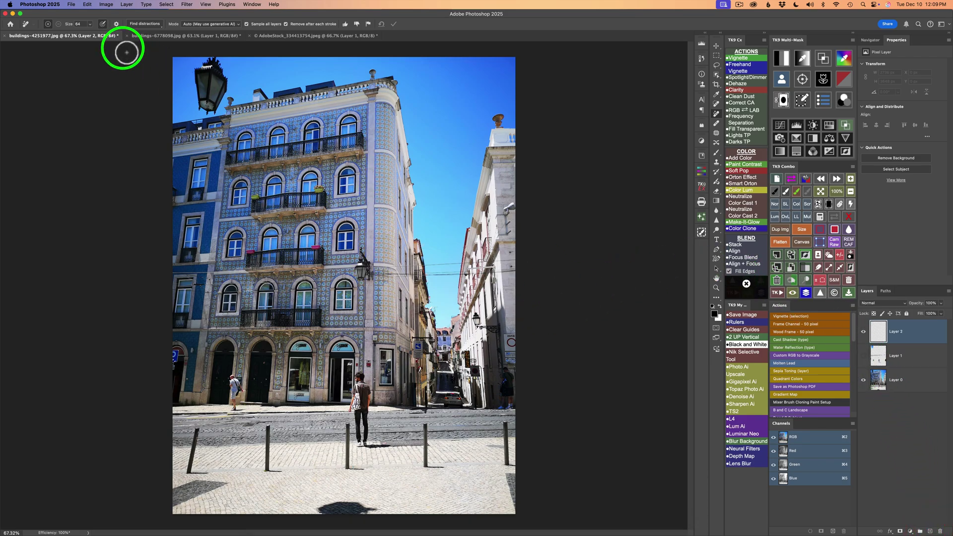
# Detect People in the Lisbon photo, subtract the central man from the mask, and apply the removal.
pyautogui.click(141, 25)
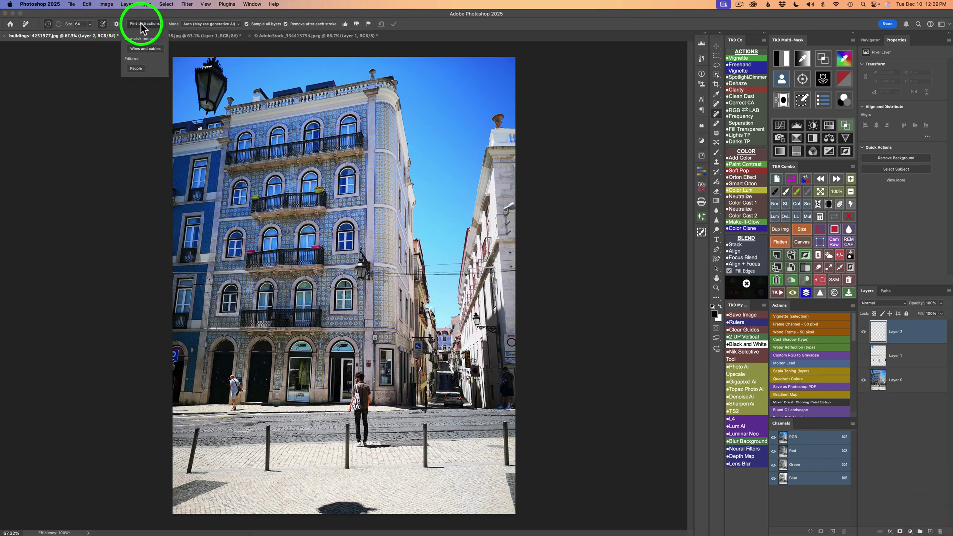
pyautogui.click(139, 71)
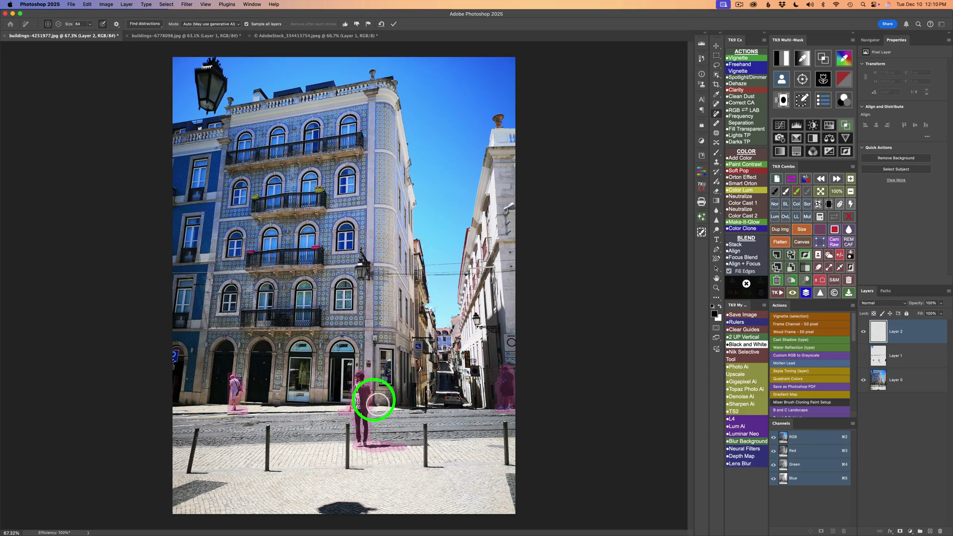
pyautogui.click(59, 24)
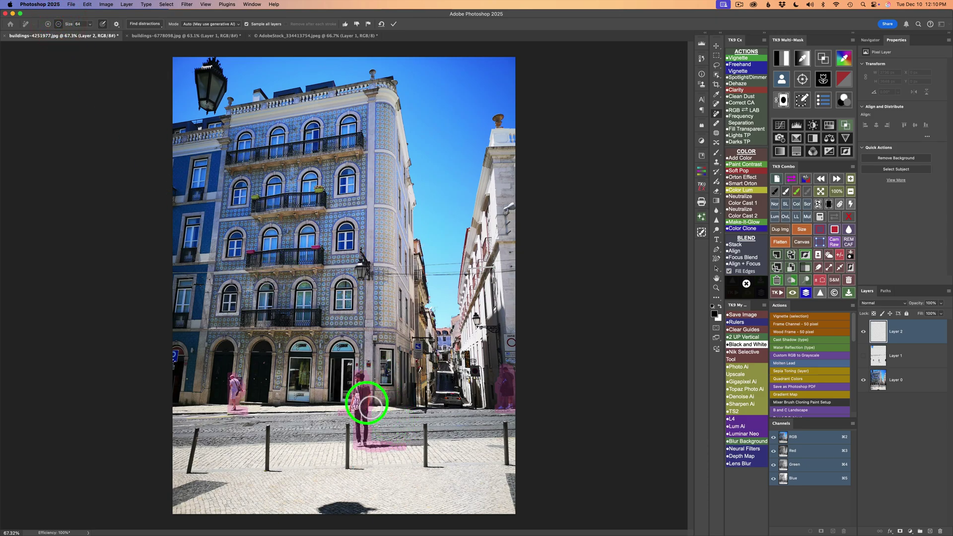
pyautogui.moveTo(357, 372)
pyautogui.mouseDown()
pyautogui.moveTo(339, 419)
pyautogui.moveTo(350, 421)
pyautogui.moveTo(358, 442)
pyautogui.moveTo(399, 445)
pyautogui.moveTo(351, 454)
pyautogui.moveTo(420, 449)
pyautogui.moveTo(345, 450)
pyautogui.moveTo(373, 451)
pyautogui.moveTo(373, 431)
pyautogui.moveTo(355, 405)
pyautogui.mouseUp()
pyautogui.click(395, 24)
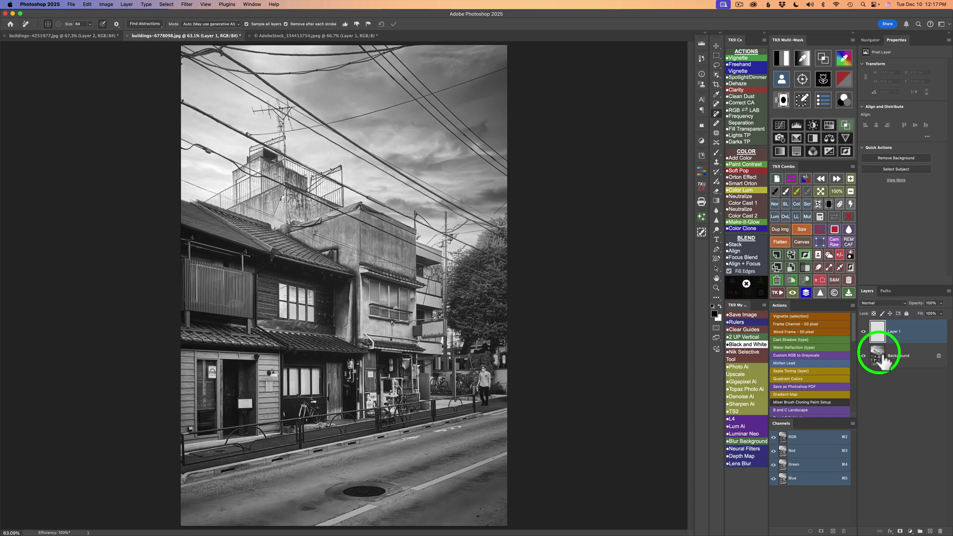
# Apply Find distractions > Wires and cables to the black-and-white photo and toggle Layer 1 to compare.
pyautogui.click(147, 25)
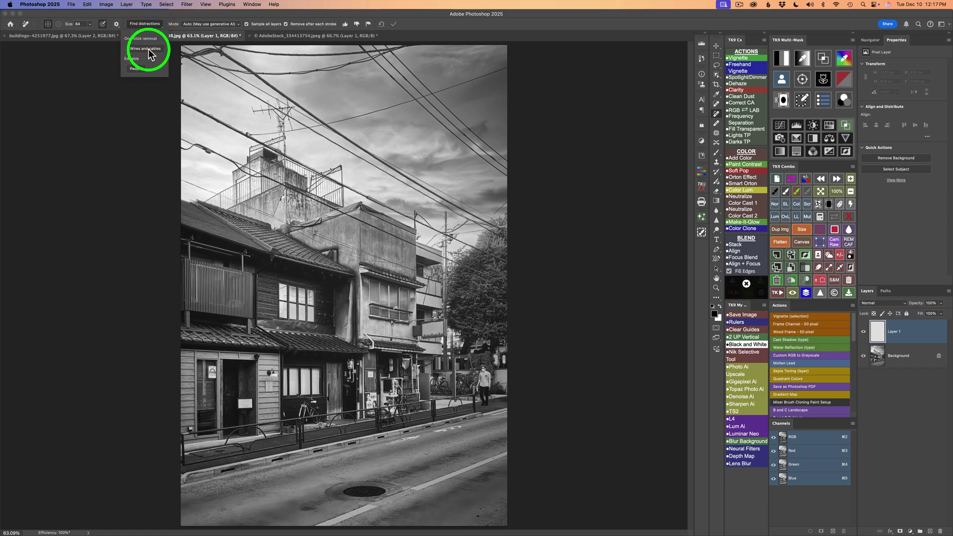
pyautogui.click(148, 48)
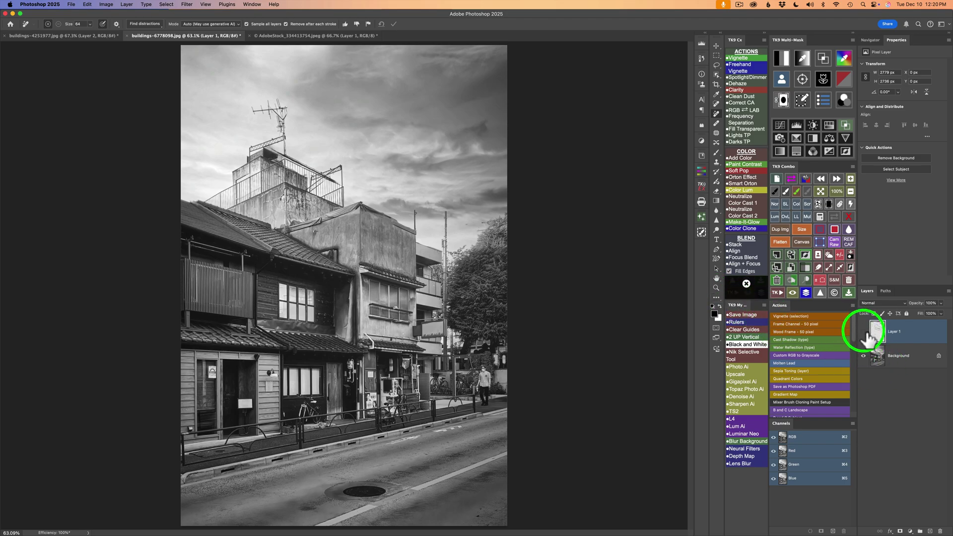
pyautogui.click(864, 331)
pyautogui.click(864, 332)
pyautogui.click(836, 189)
pyautogui.click(851, 178)
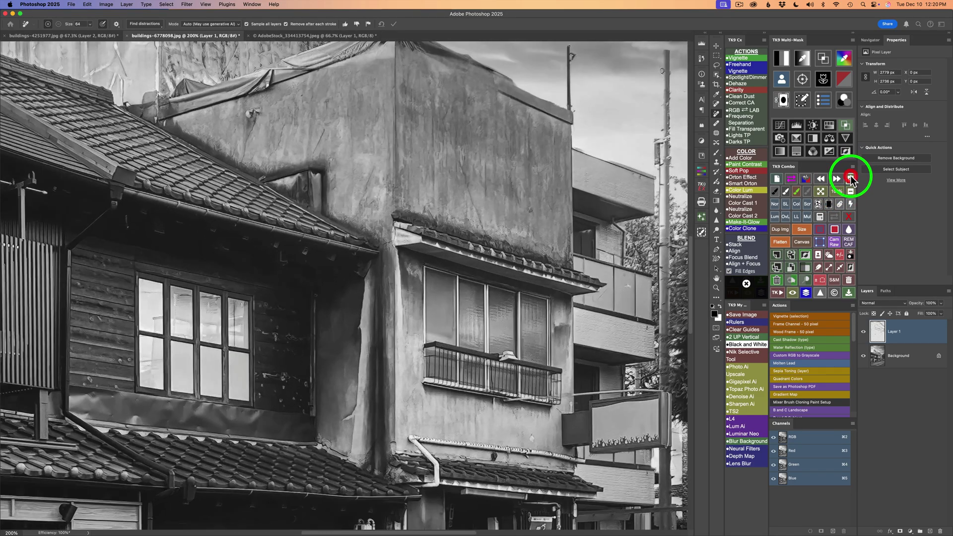
pyautogui.click(850, 179)
pyautogui.hscroll(5, 638, 199)
pyautogui.scroll(10, 630, 201)
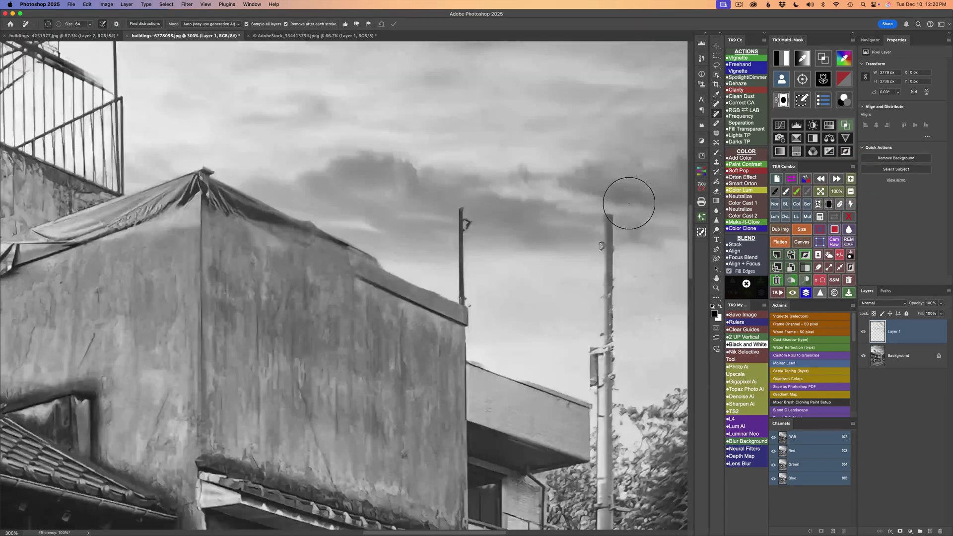
pyautogui.hscroll(5, 628, 203)
pyautogui.hscroll(4, 626, 203)
pyautogui.scroll(-1, 623, 202)
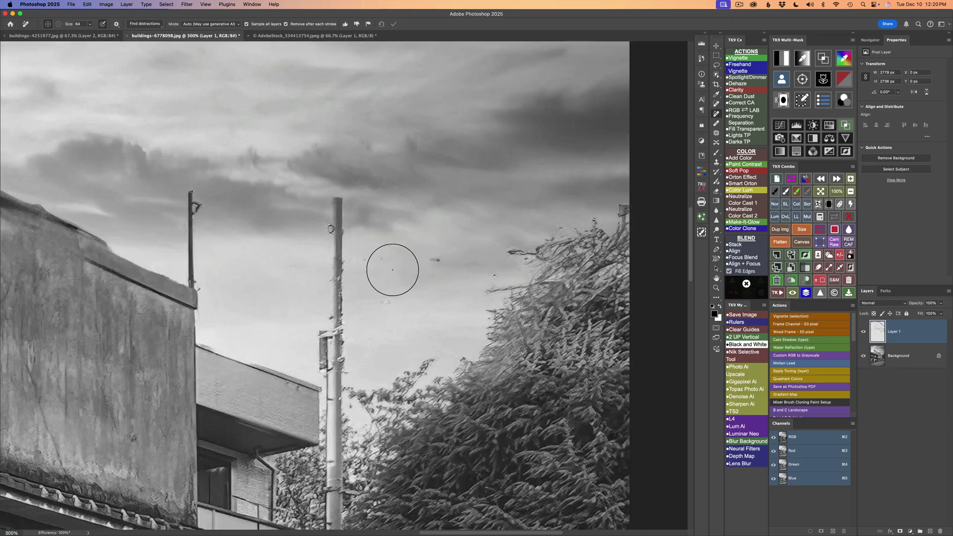
pyautogui.moveTo(396, 268); pyautogui.dragTo(695, 283)
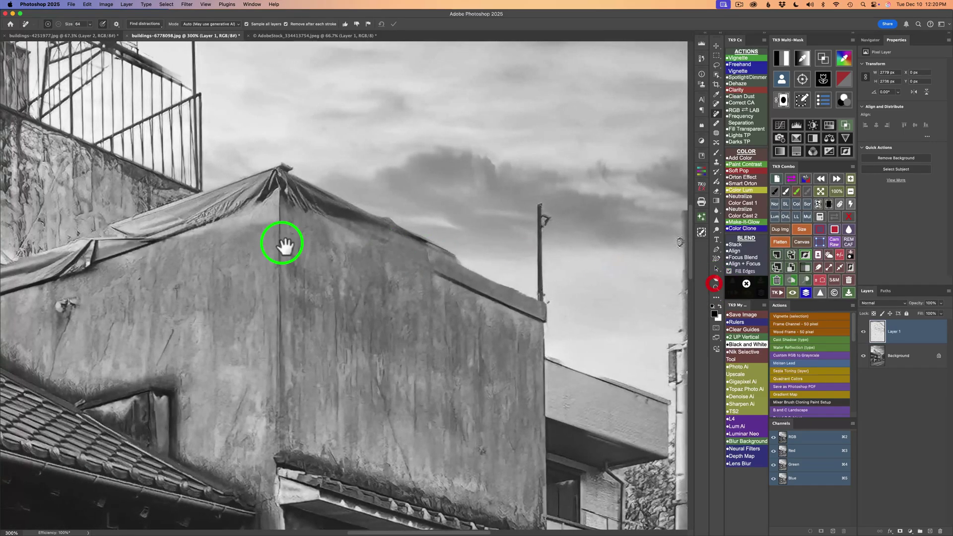
pyautogui.moveTo(278, 240)
pyautogui.mouseDown()
pyautogui.moveTo(672, 330)
pyautogui.moveTo(436, 247)
pyautogui.moveTo(638, 379)
pyautogui.moveTo(577, 311)
pyautogui.mouseUp()
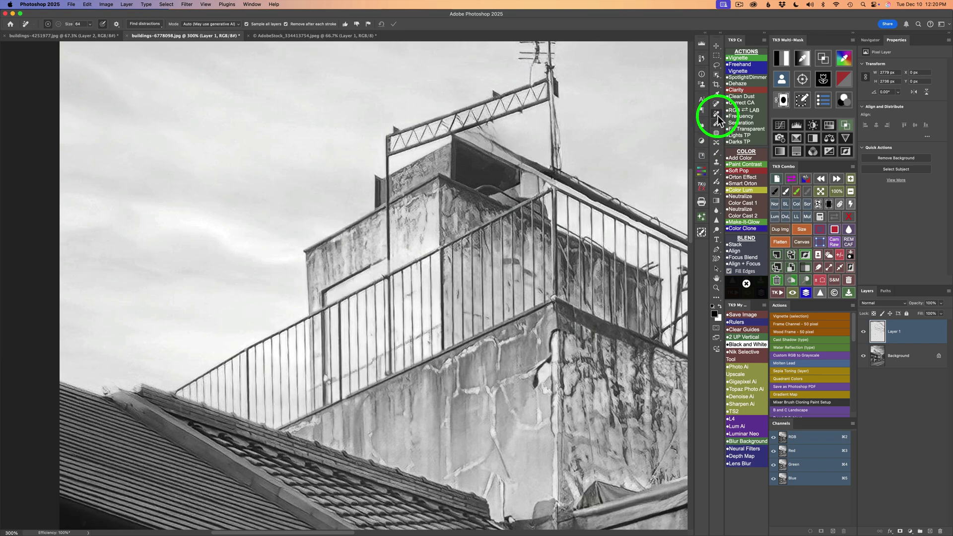
pyautogui.click(874, 332)
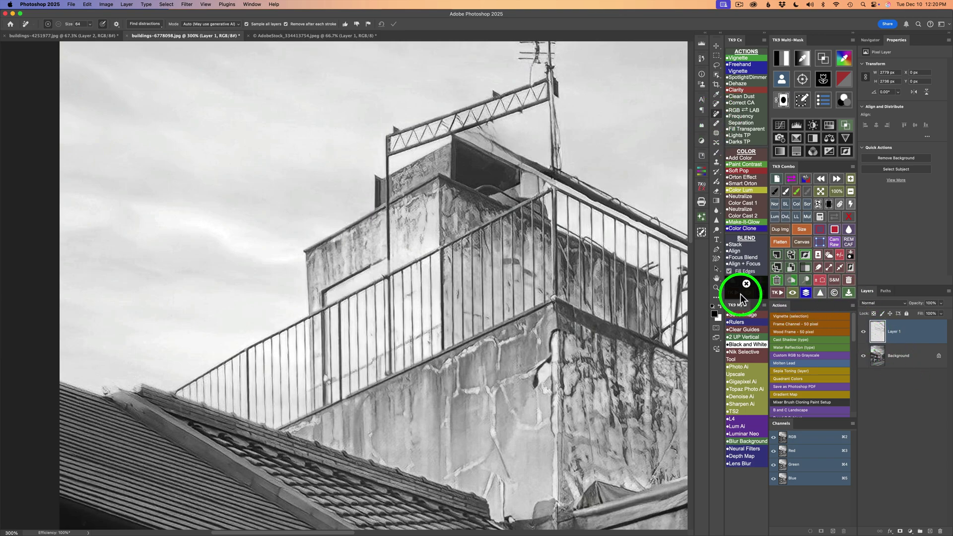
pyautogui.click(701, 57)
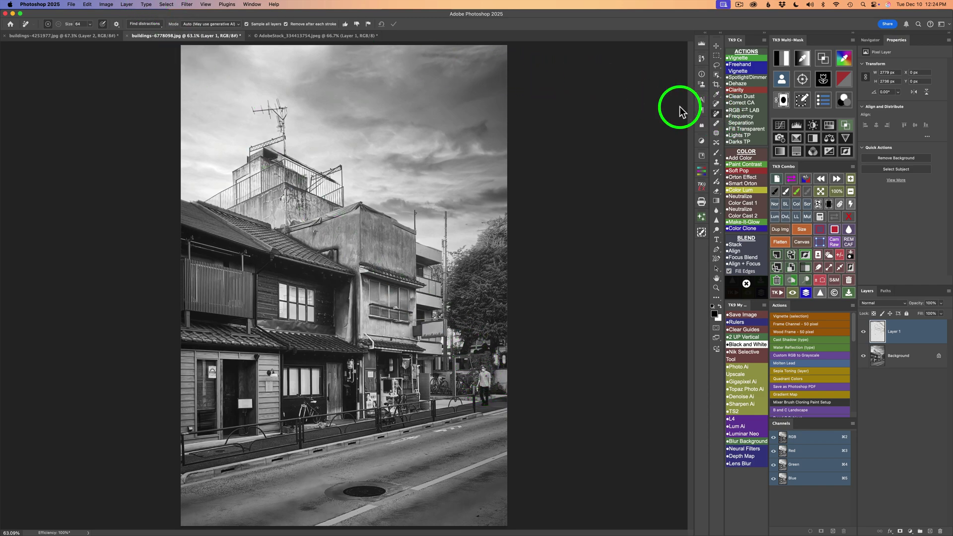
# Detect and remove the right-side pedestrian via Find distractions > People, then toggle Layer 1 to compare.
pyautogui.click(145, 25)
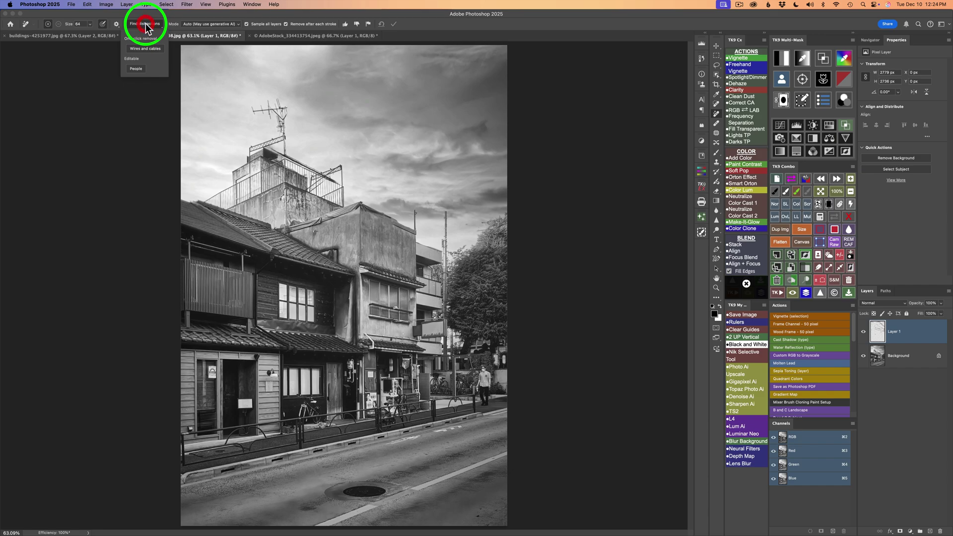
pyautogui.click(140, 68)
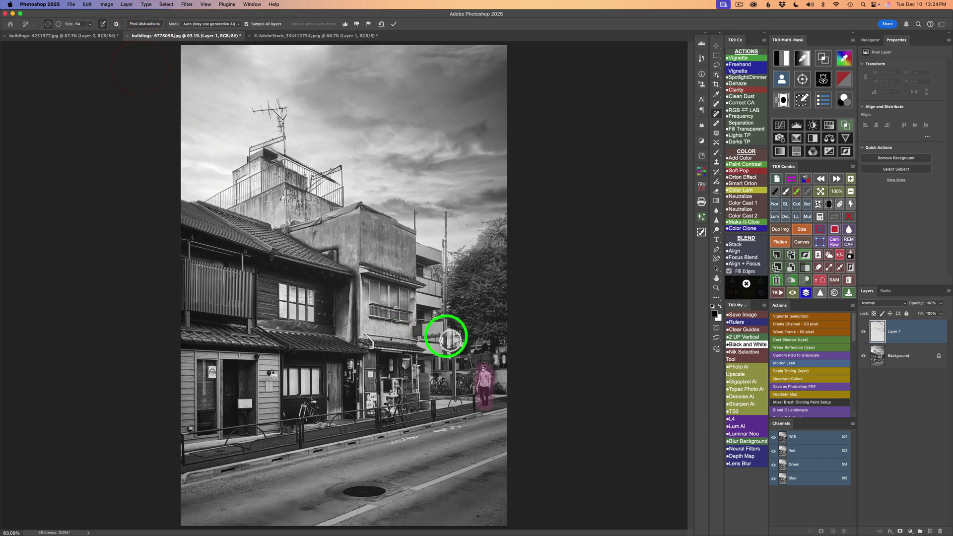
pyautogui.click(394, 24)
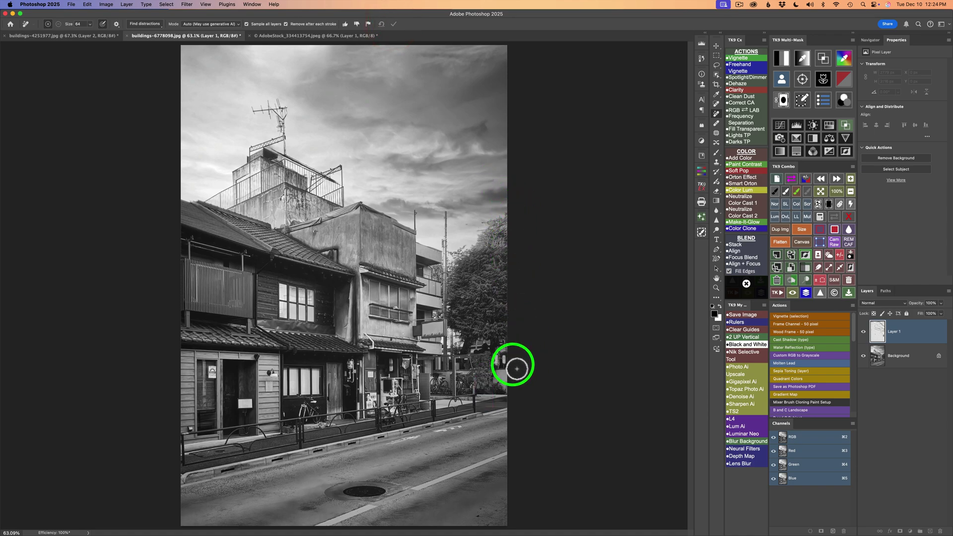
pyautogui.click(863, 332)
pyautogui.click(863, 332)
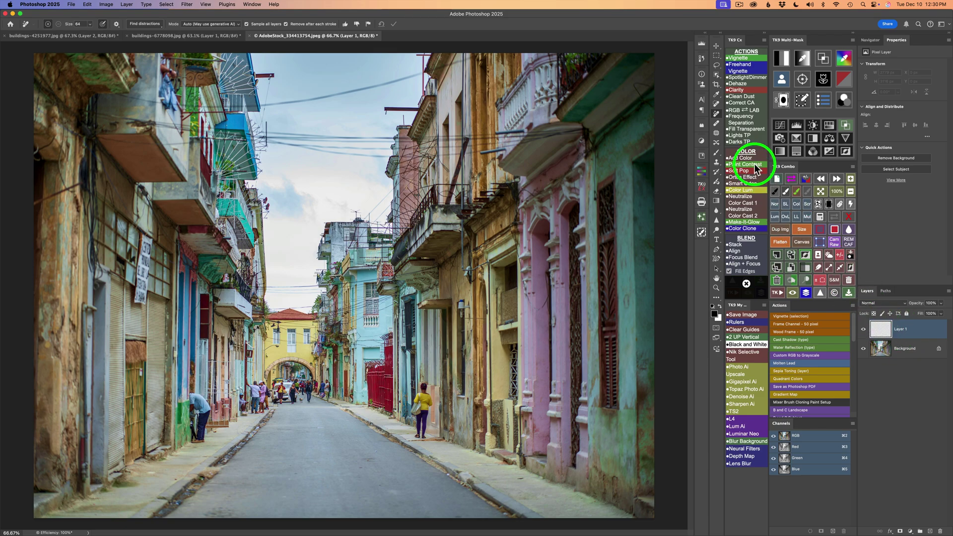
# Erase the Havana photo's overhead wires with Find distractions > Wires and cables, then toggle Layer 1.
pyautogui.click(147, 24)
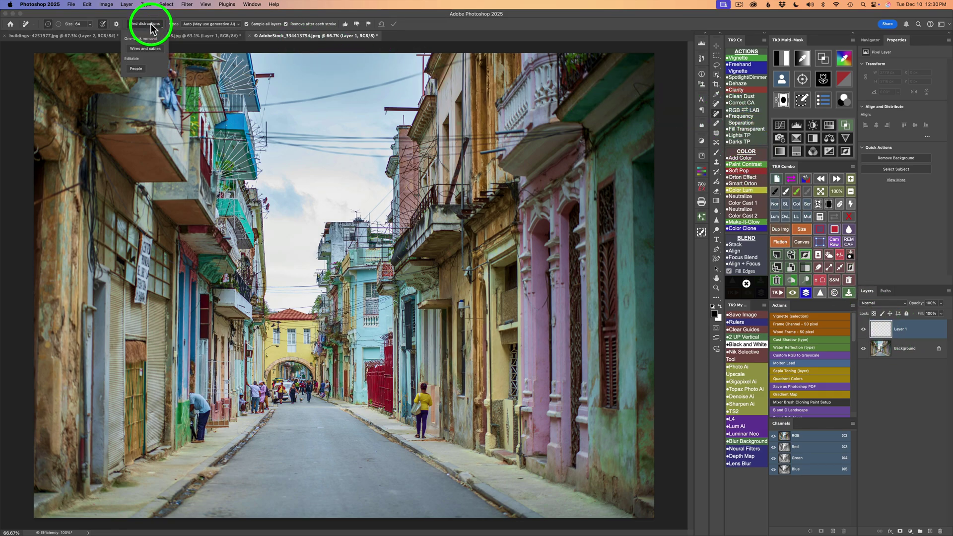
pyautogui.click(146, 49)
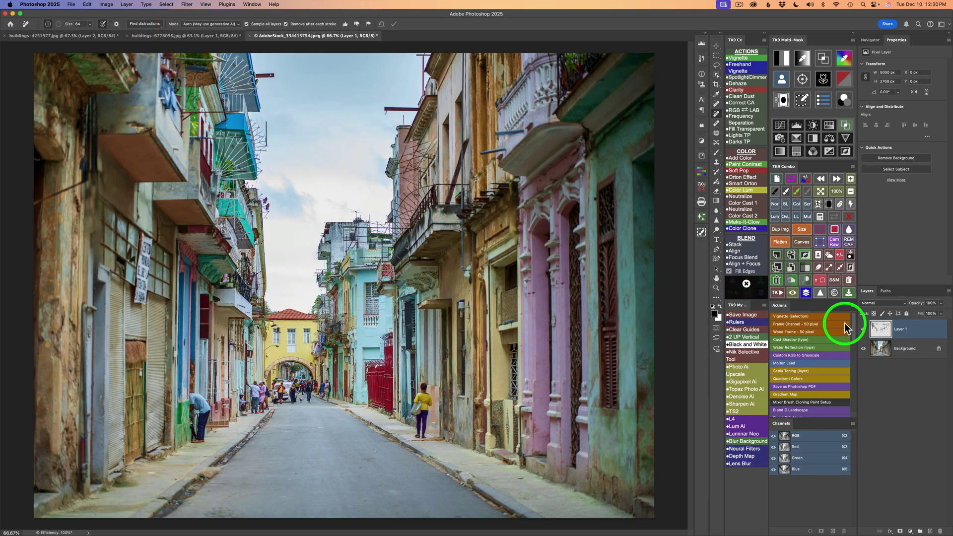
pyautogui.click(868, 335)
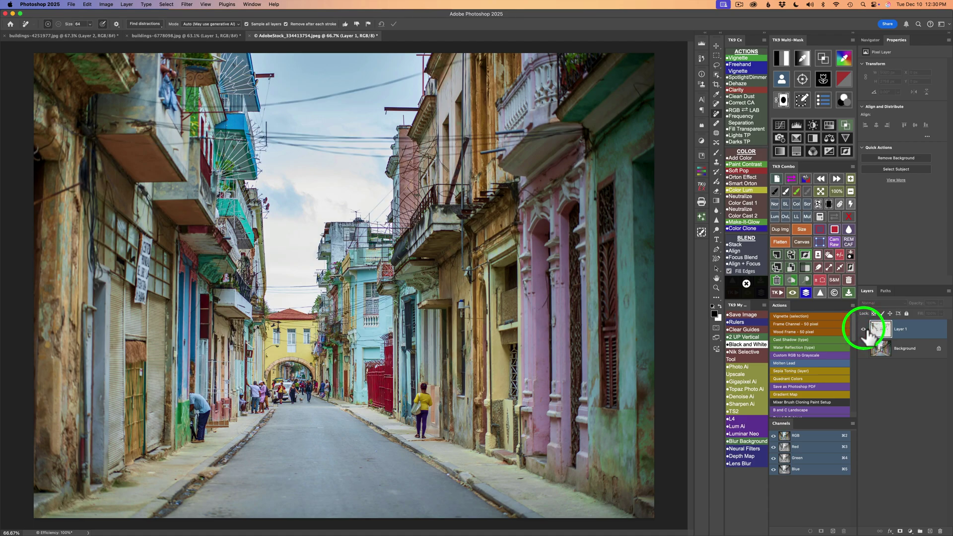
pyautogui.click(865, 330)
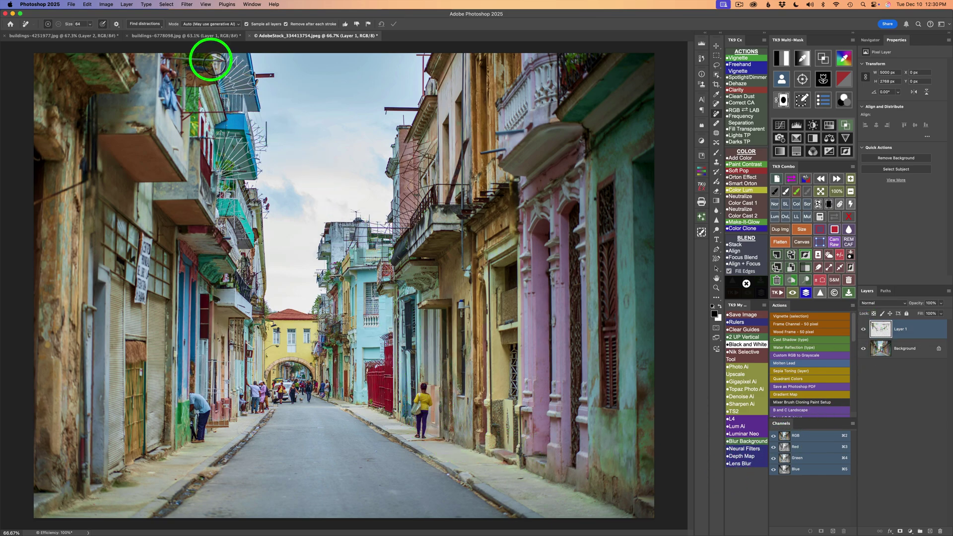
# Detect People in the Havana photo, exclude the woman in yellow from the mask, and apply the removal.
pyautogui.click(145, 24)
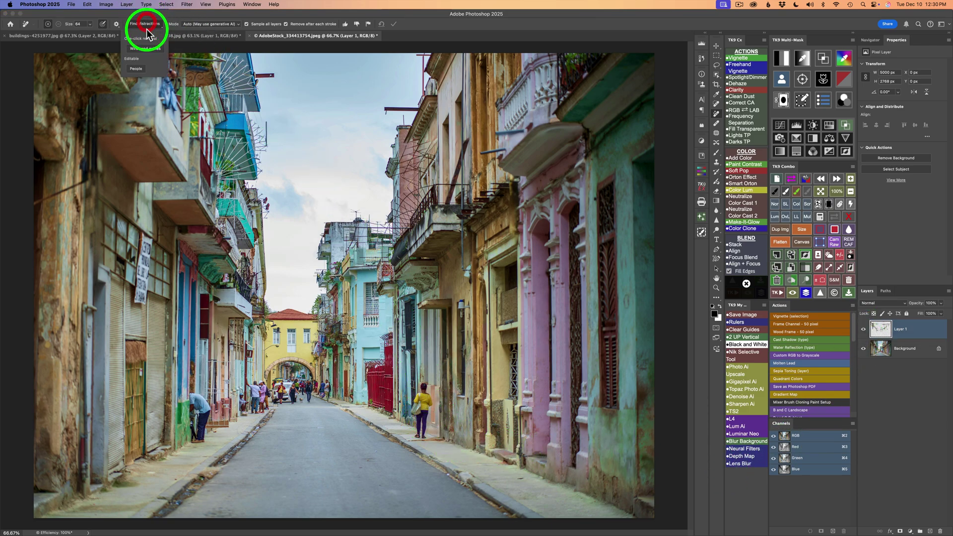
pyautogui.click(136, 70)
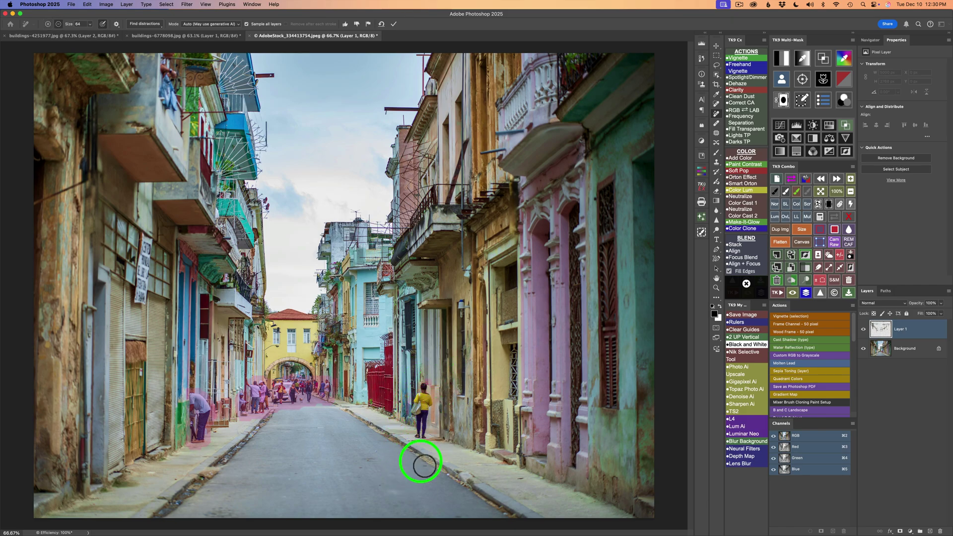
pyautogui.moveTo(431, 379)
pyautogui.mouseDown()
pyautogui.moveTo(423, 414)
pyautogui.moveTo(437, 418)
pyautogui.moveTo(433, 434)
pyautogui.moveTo(431, 376)
pyautogui.mouseUp()
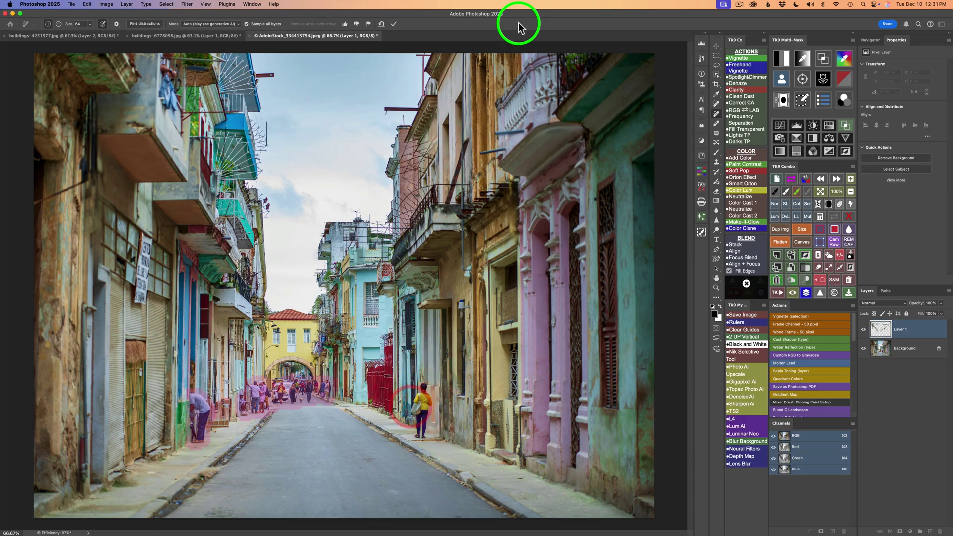
pyautogui.click(394, 24)
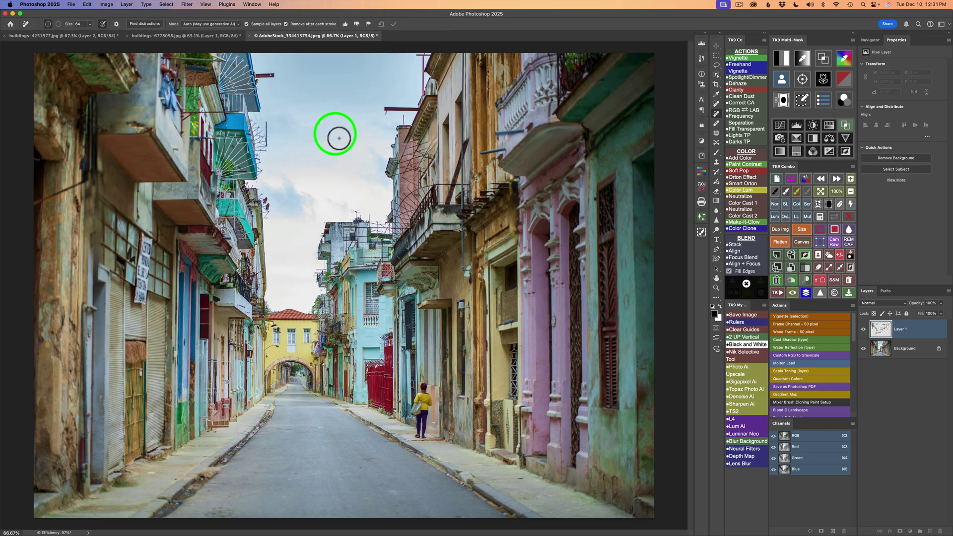